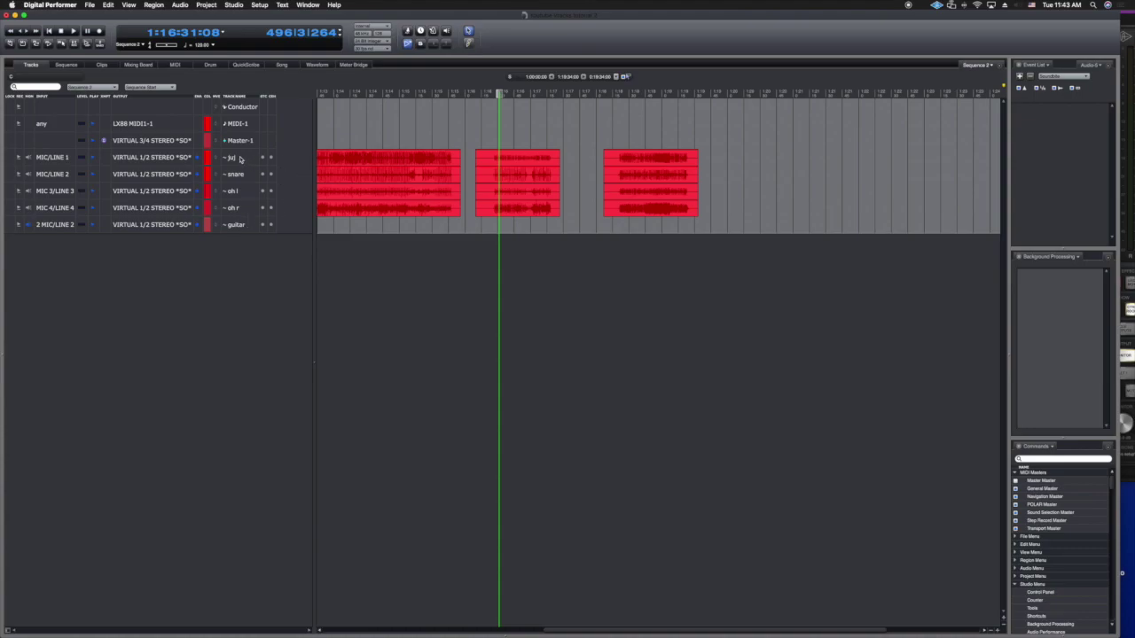
Group the juj, snare, oh l and oh r tracks into a new track folder and name it Drums.
drag(239, 159, 235, 207)
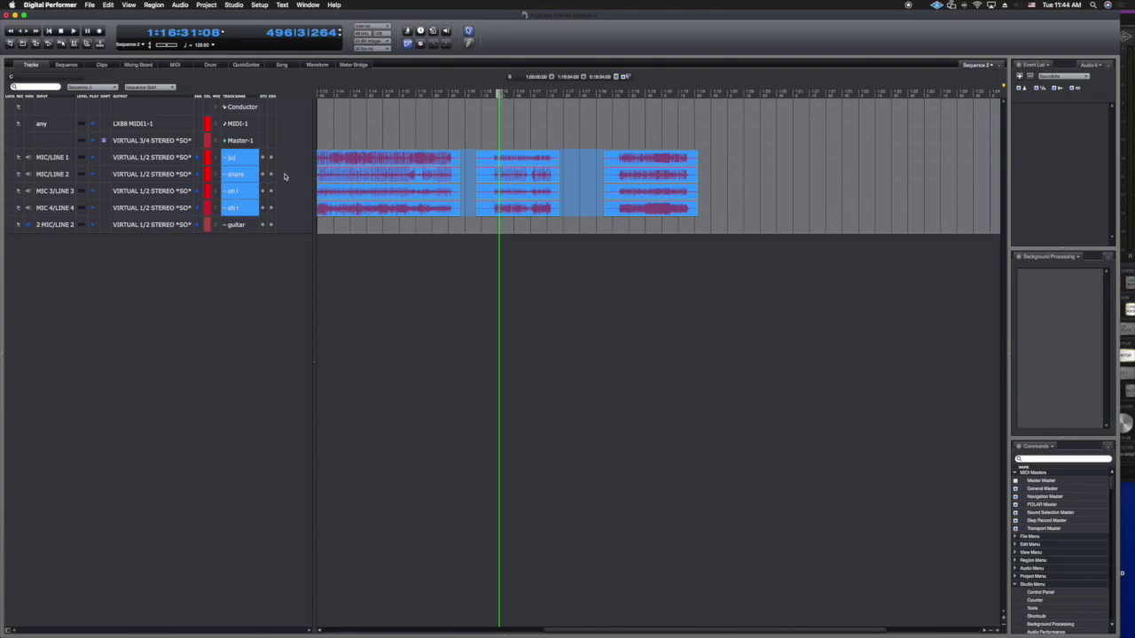
right_click(242, 158)
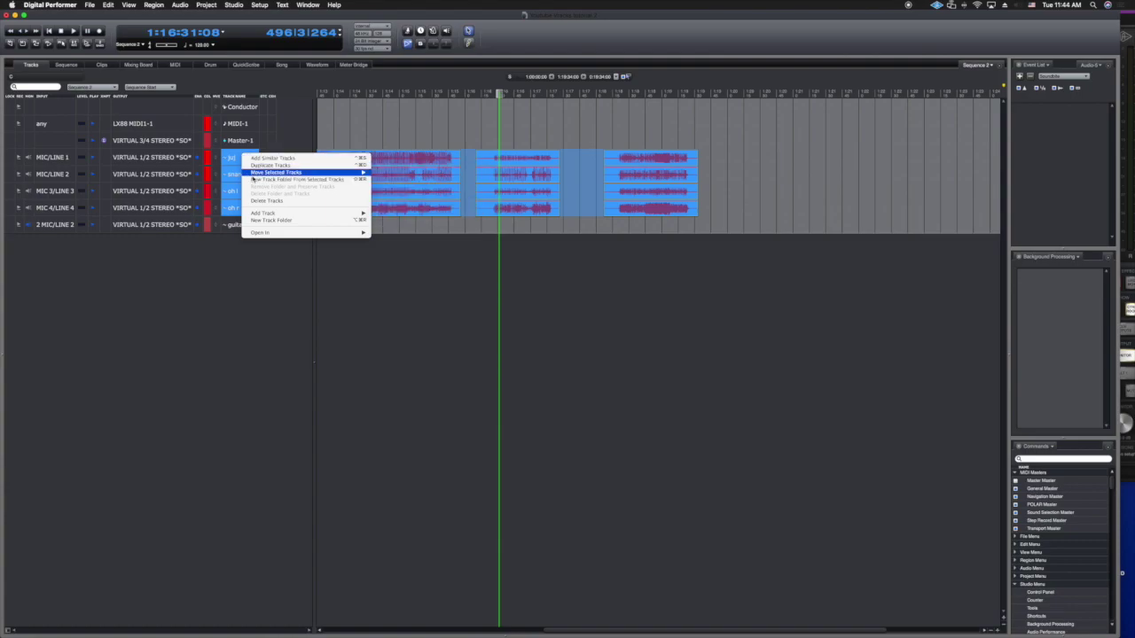
click(255, 180)
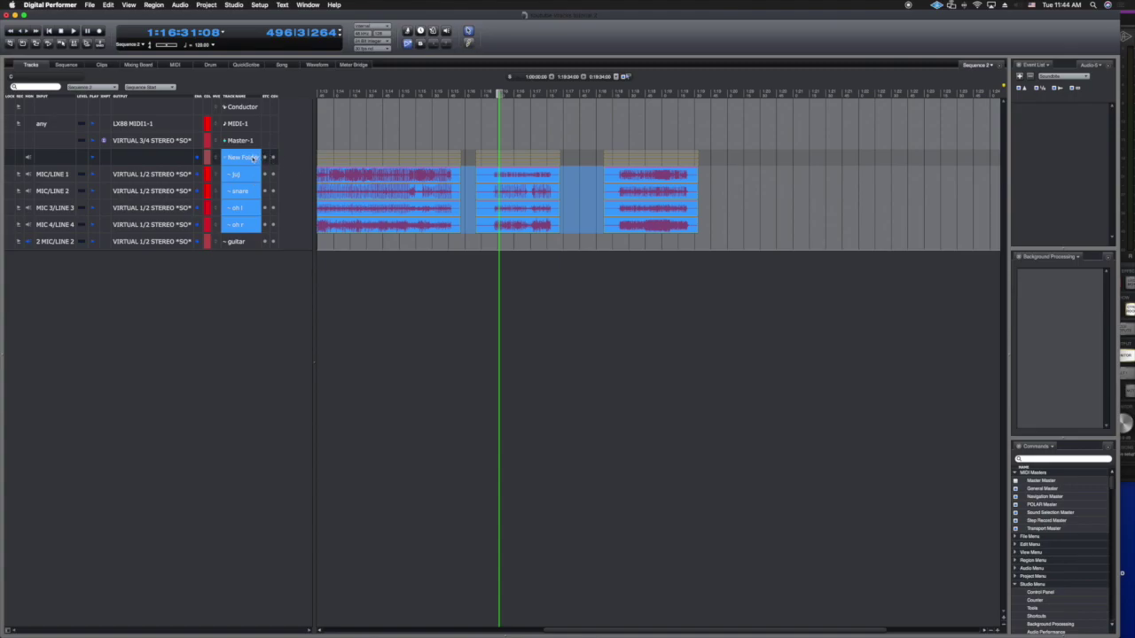
double_click(253, 157)
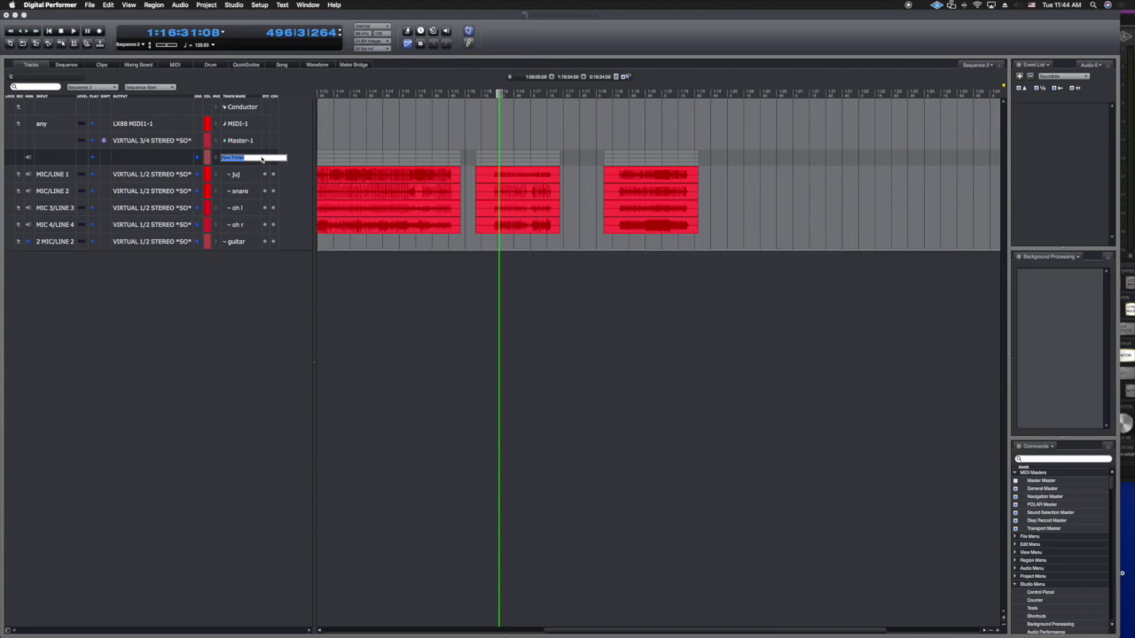
text(Drums)
key(Return)
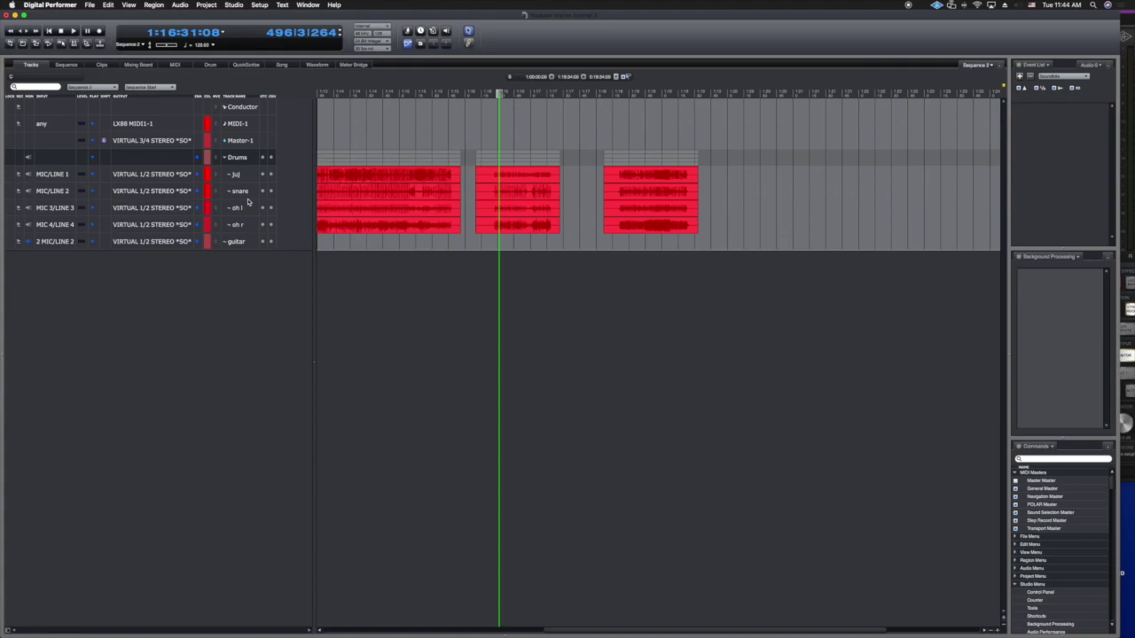
Move the Master-1 track into the Drums folder between snare and oh l, then collapse and re-expand the folder.
click(217, 141)
drag(217, 141, 241, 195)
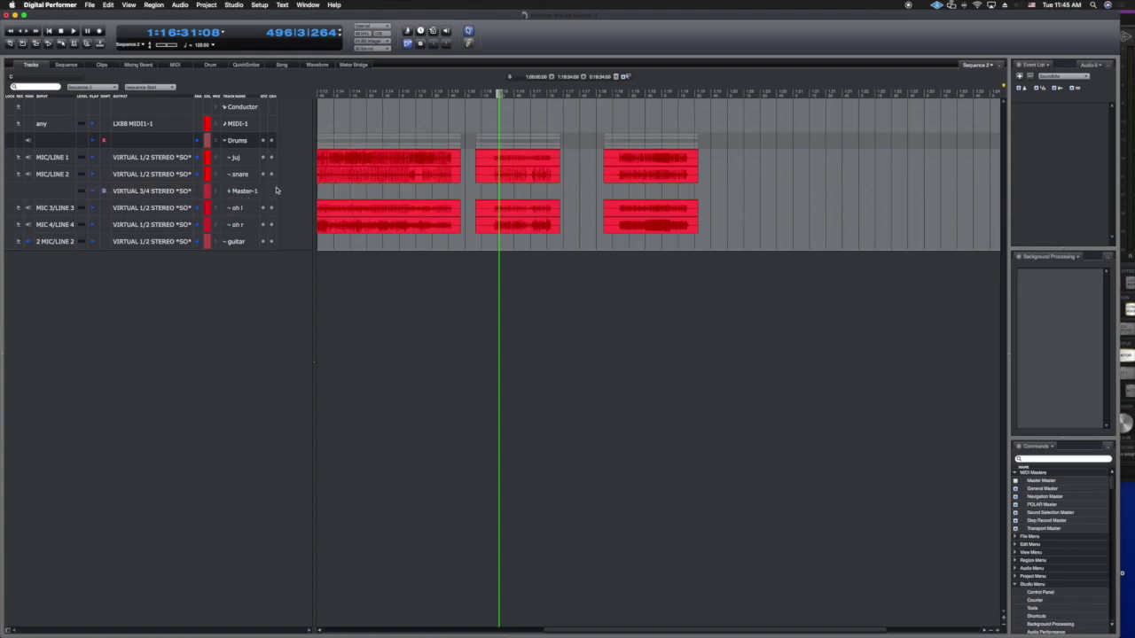
click(225, 141)
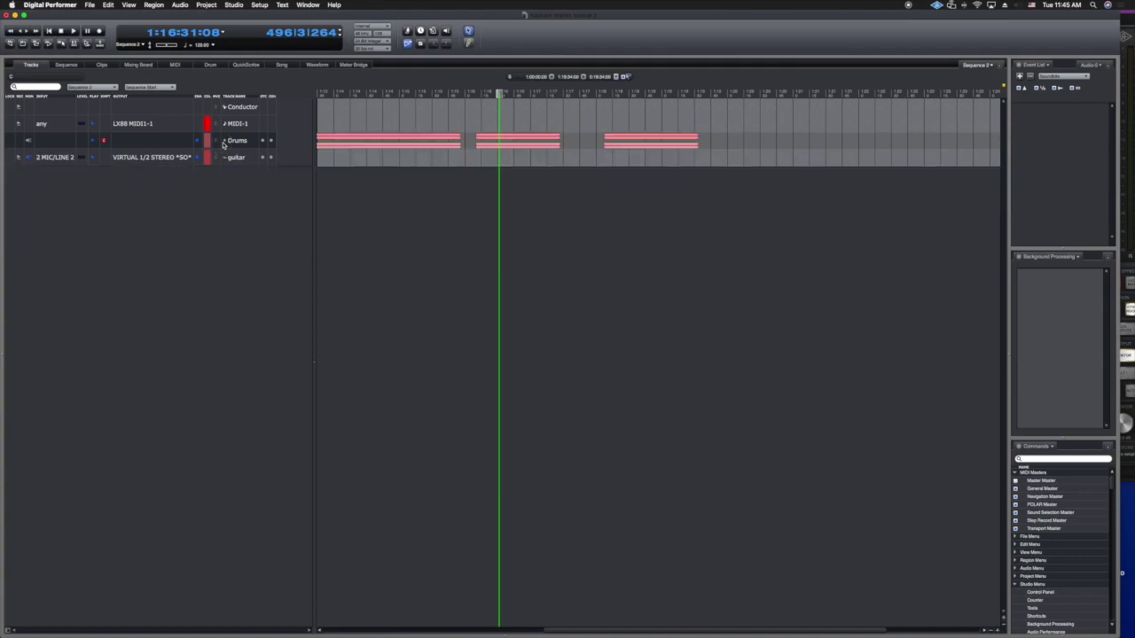
click(224, 141)
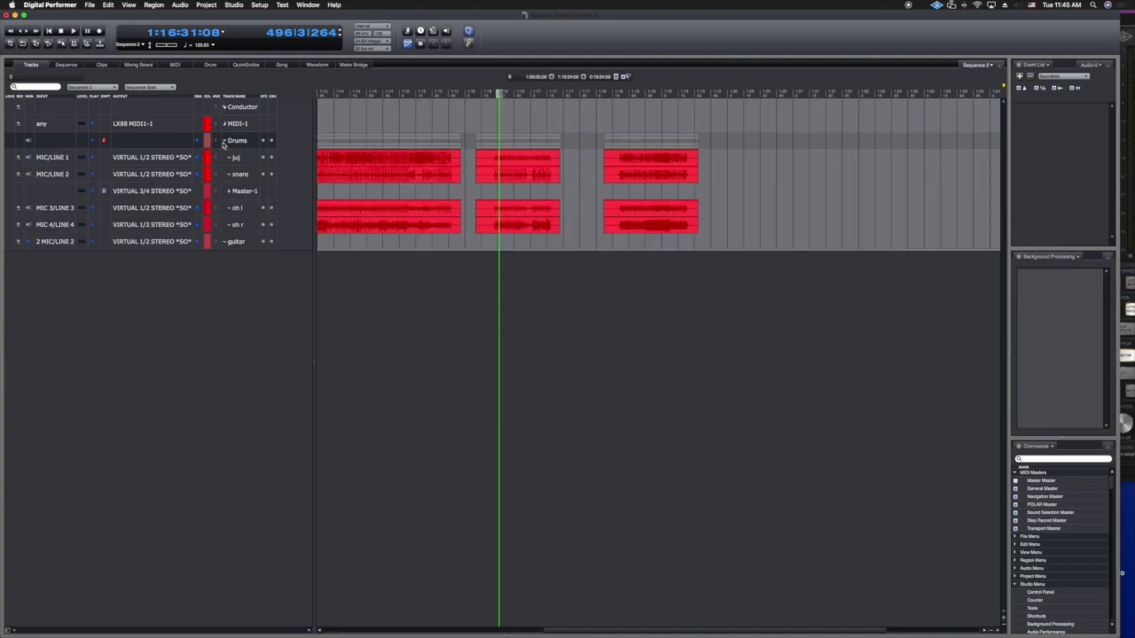
click(225, 141)
click(225, 141)
click(224, 141)
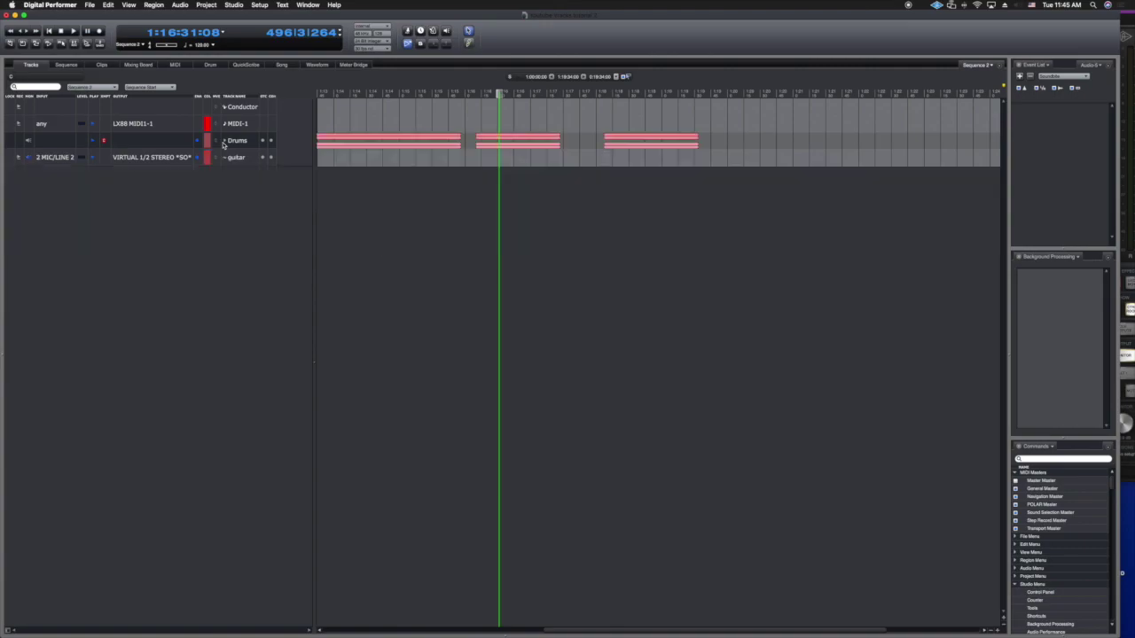
click(225, 141)
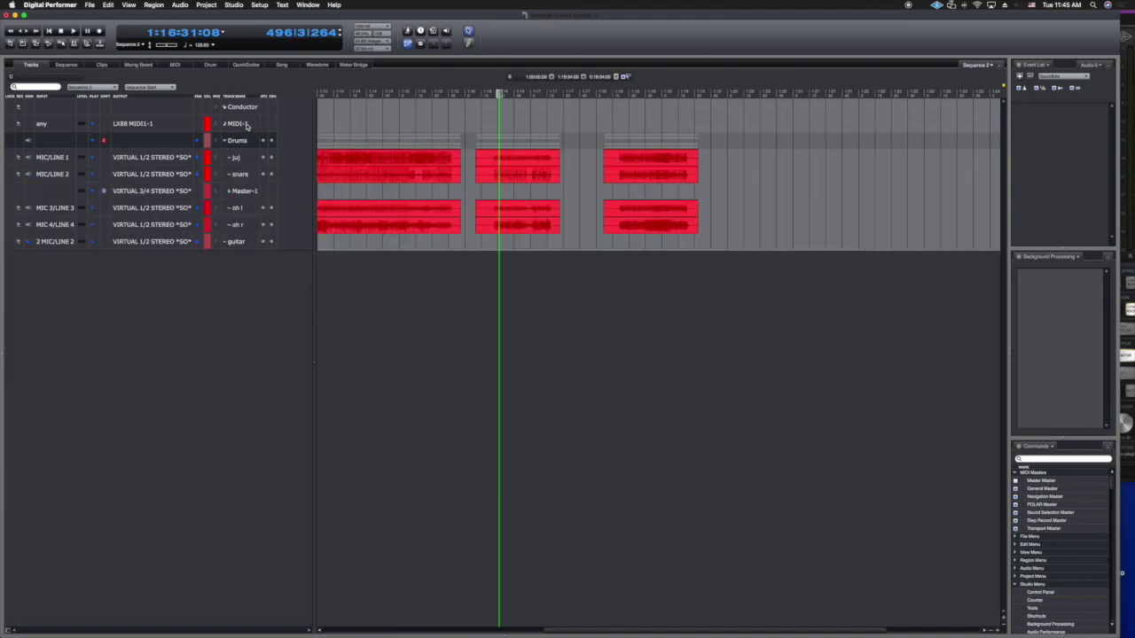
Create a new track folder from the MIDI-1 track and name it keyboards.
click(247, 125)
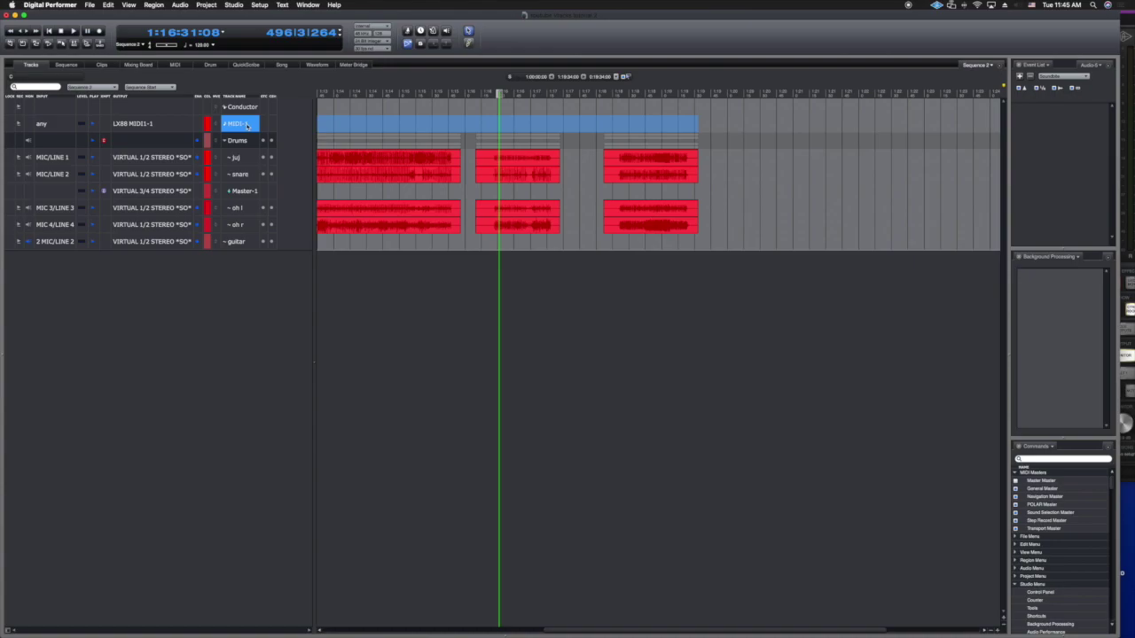
right_click(248, 125)
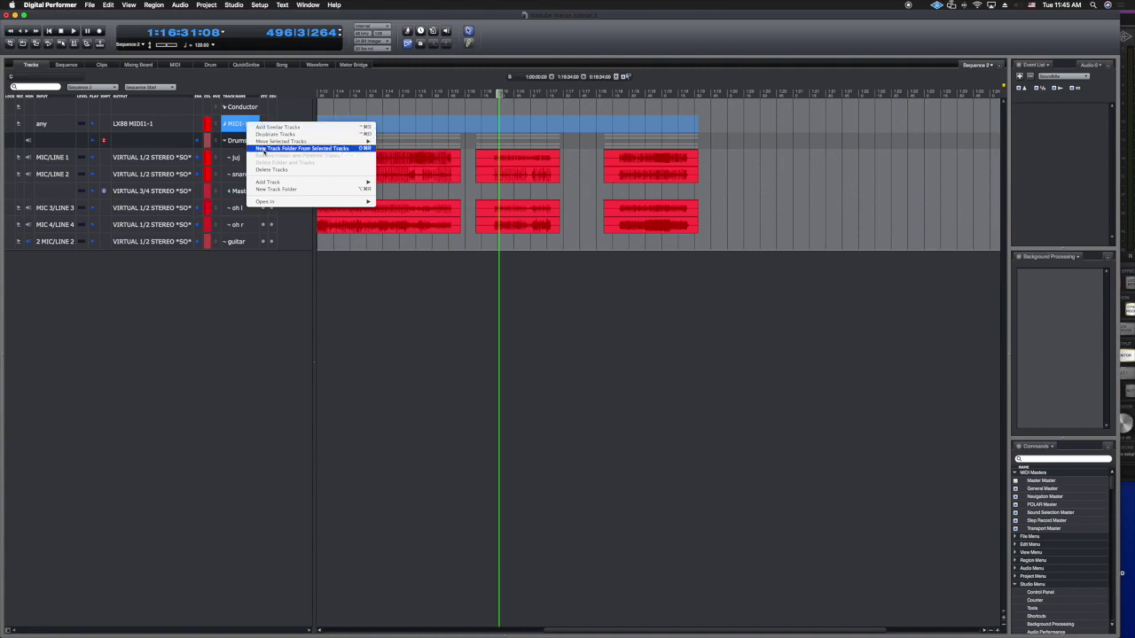
click(263, 149)
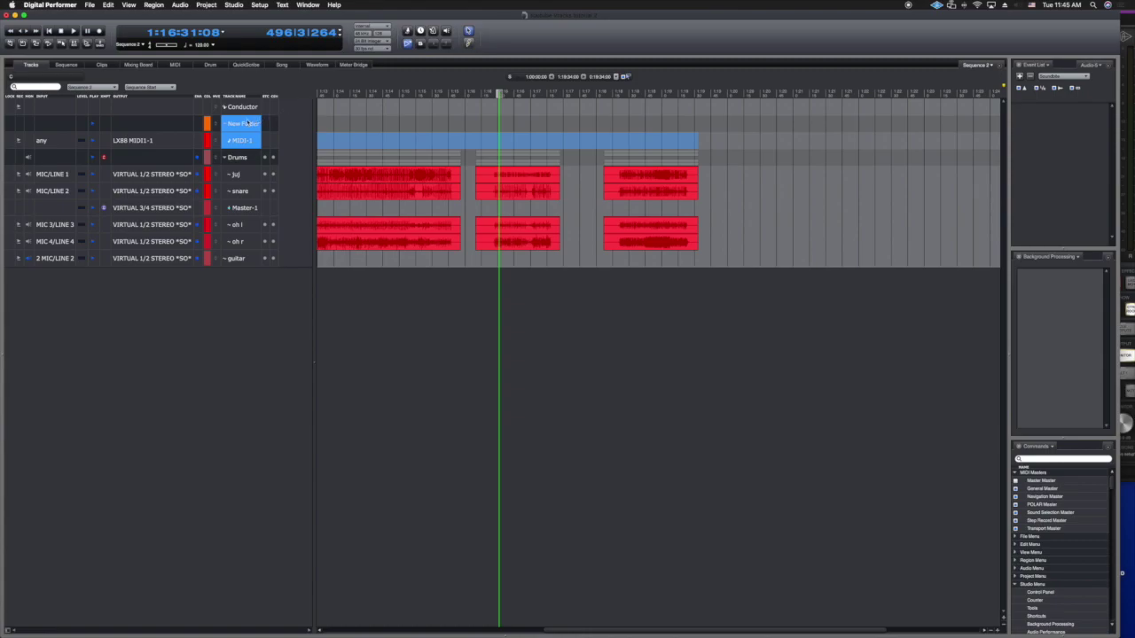
double_click(260, 123)
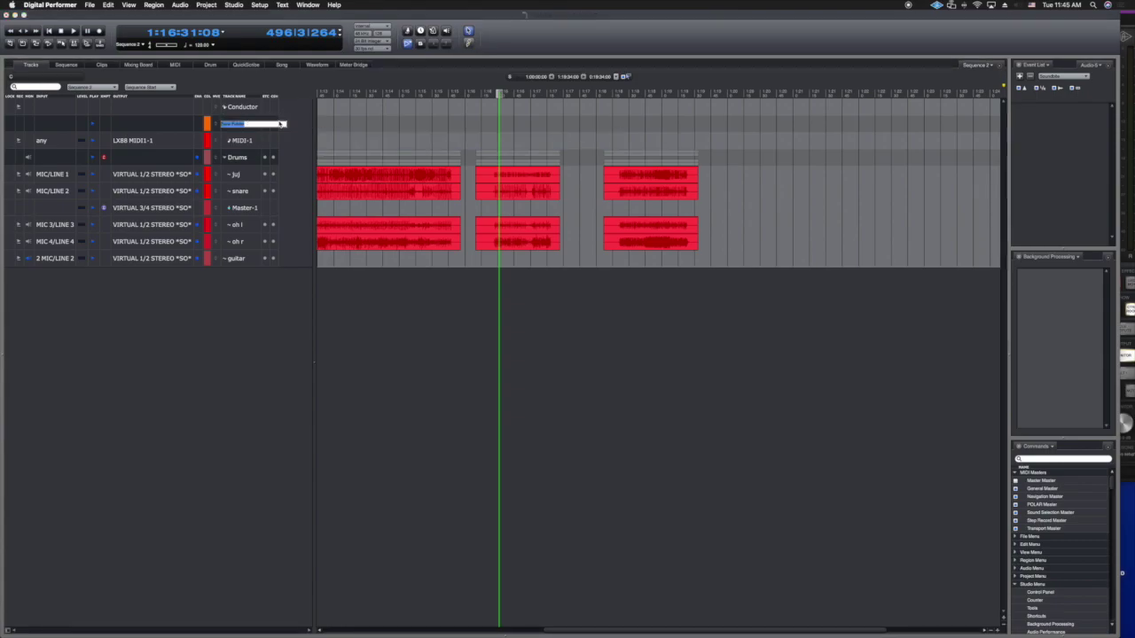
text(keyboards)
key(Return)
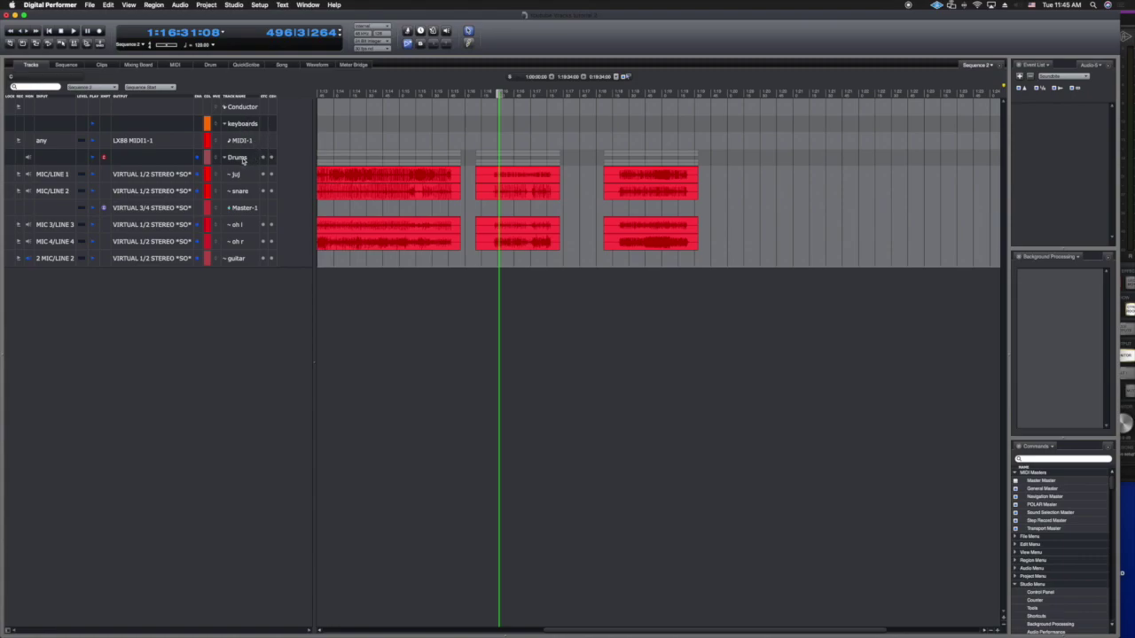
Nest the Drums folder inside the keyboards folder, and collapse and re-expand the keyboards folder.
drag(224, 162, 271, 147)
click(265, 144)
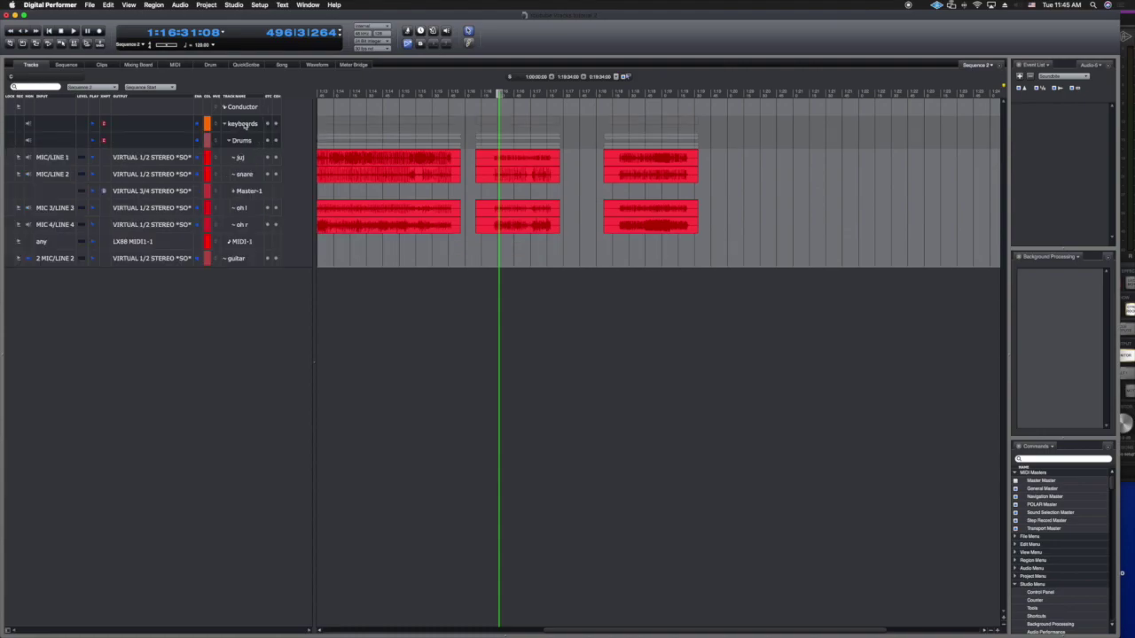
click(227, 124)
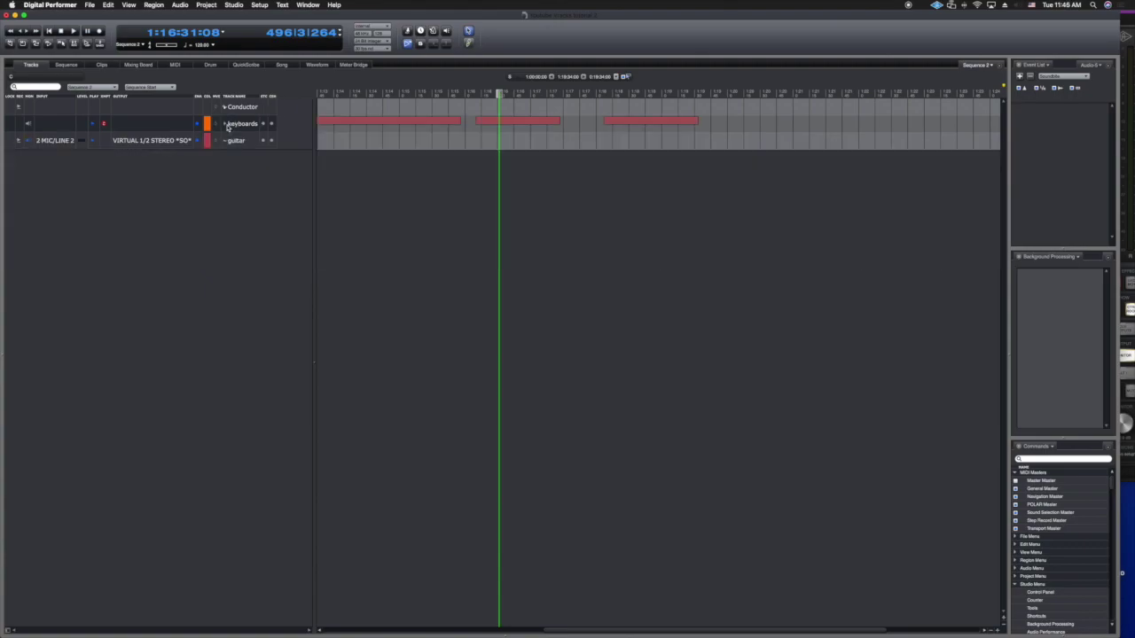
click(227, 125)
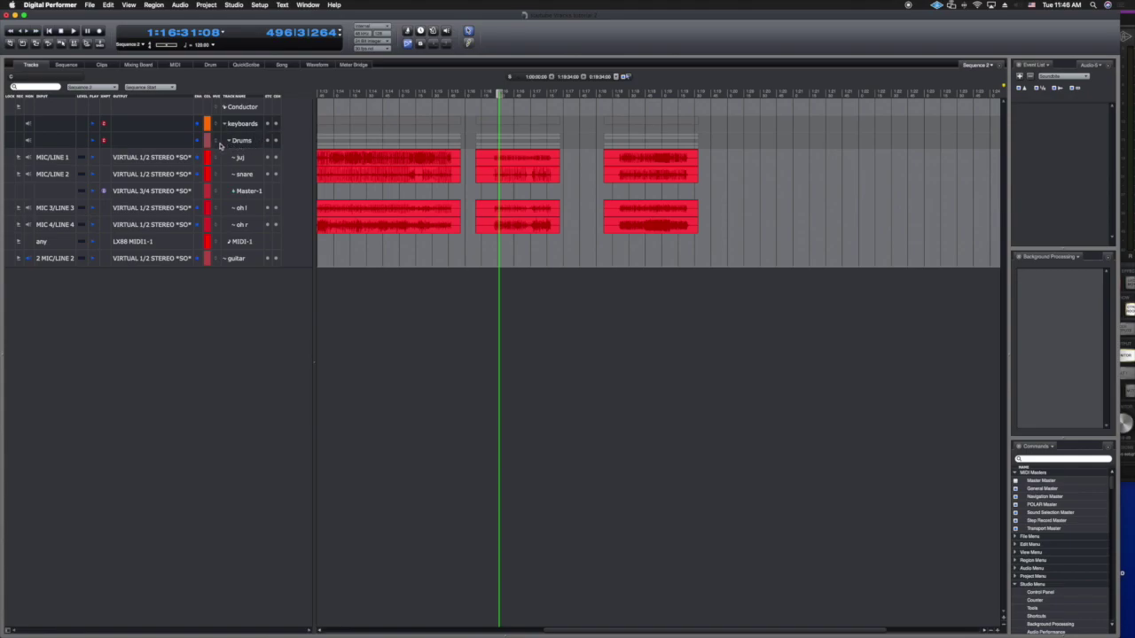
Move the Drums folder out of the keyboards folder and place it above that folder.
drag(221, 145, 223, 126)
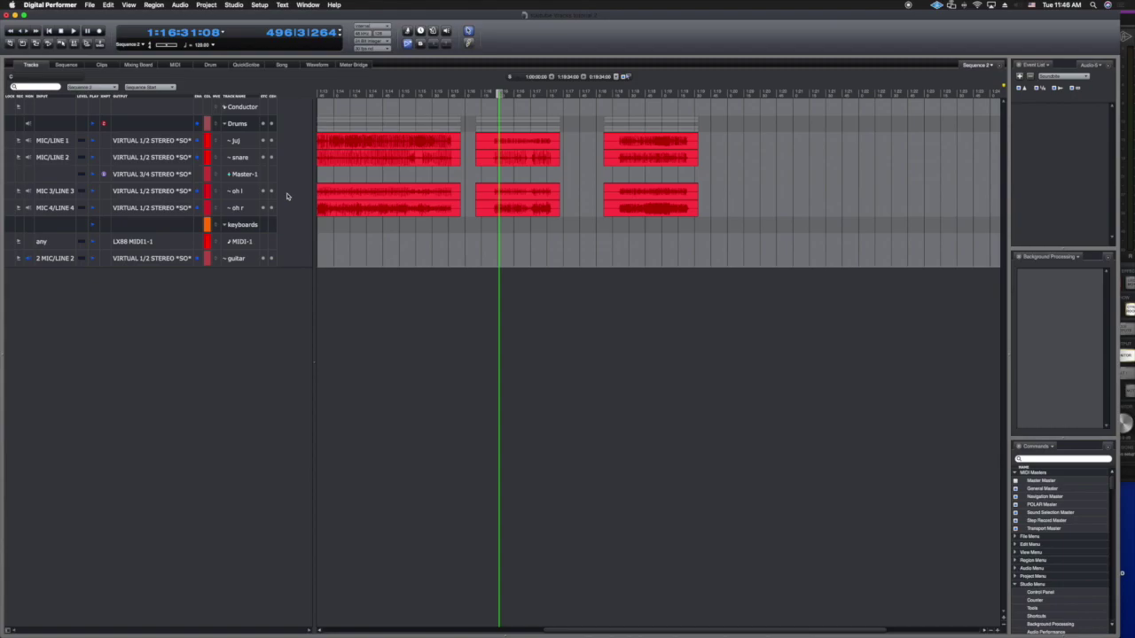
Select the Drums and keyboards folders, then the single tracks juj, snare and Master-1, to compare folder and track selection.
click(239, 126)
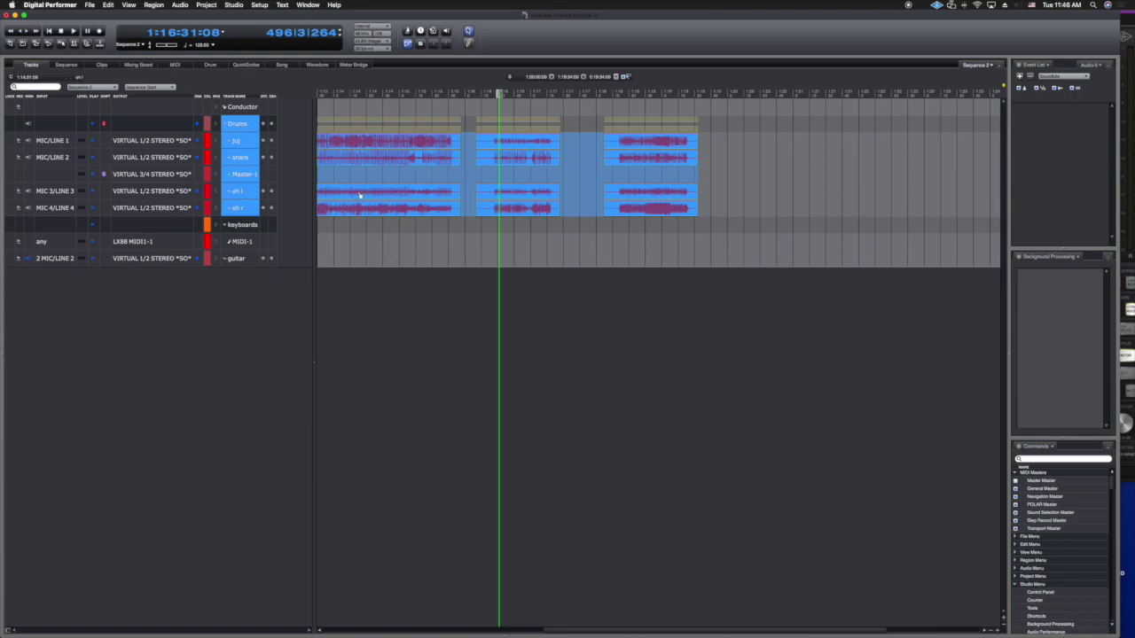
click(256, 224)
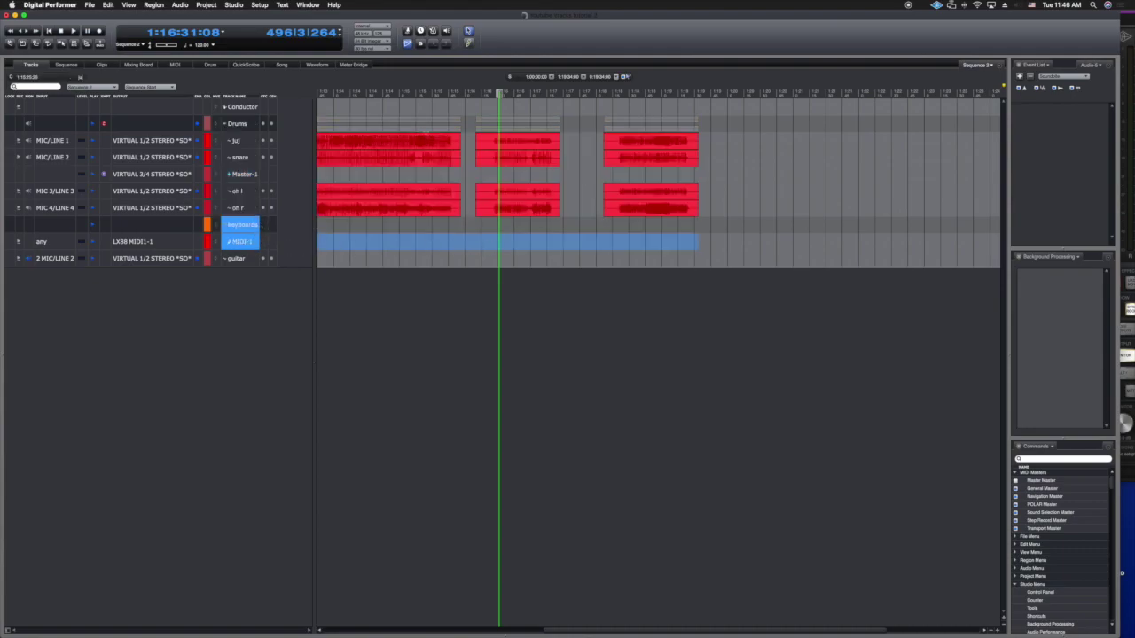
click(252, 123)
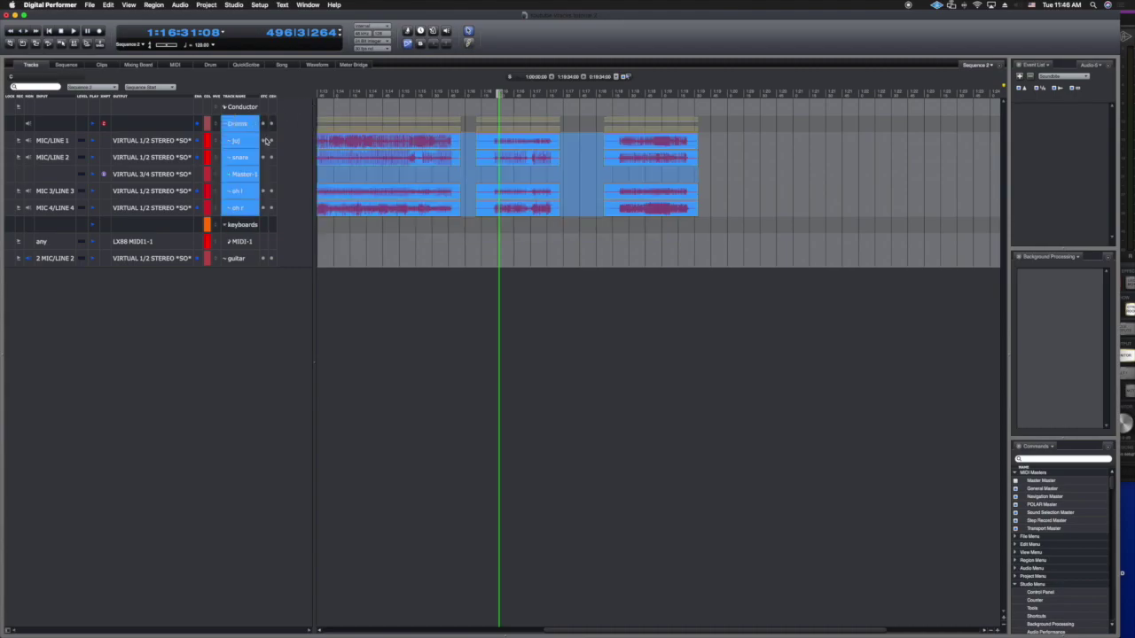
click(236, 142)
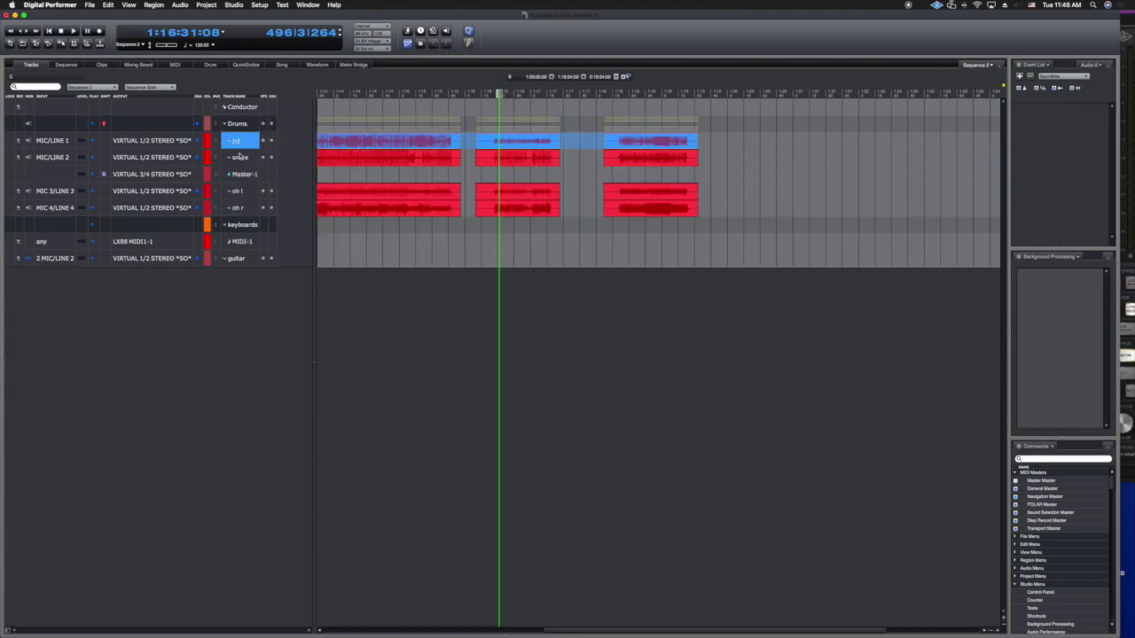
click(244, 158)
click(245, 174)
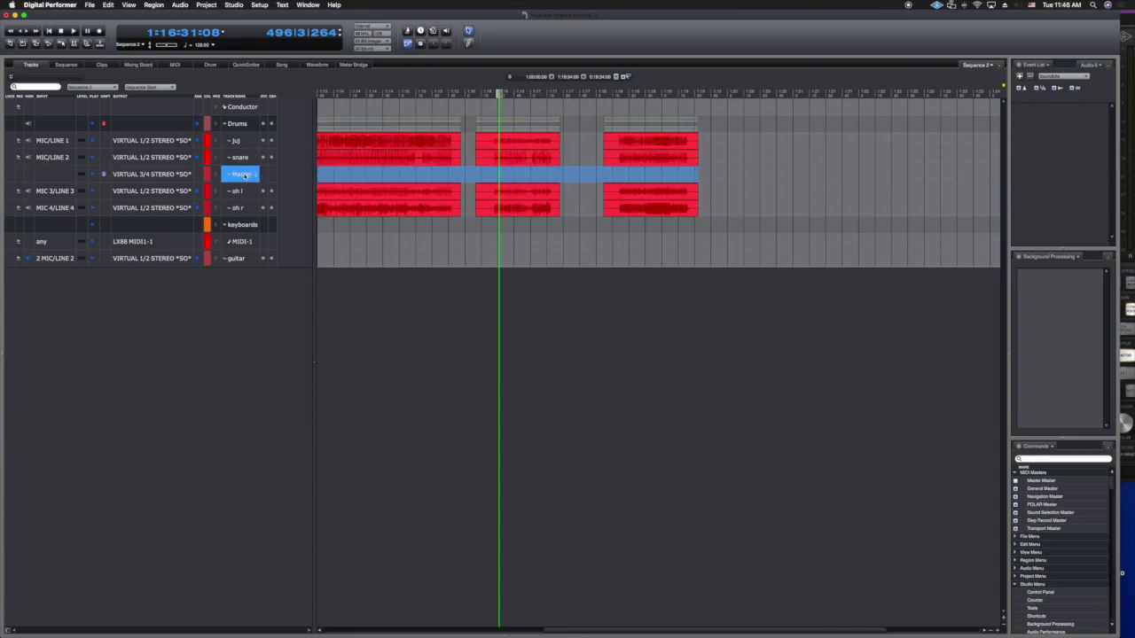